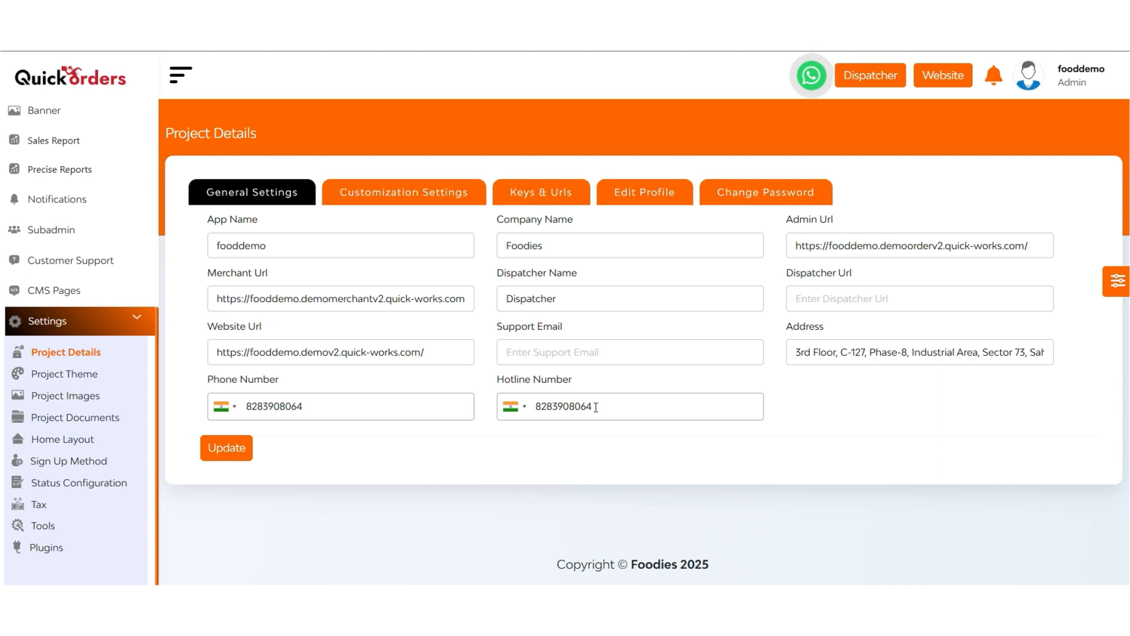
Step: Open the project's customization settings and look through the available currency and decimal precision options
{"action": "left_click", "coordinate": [550, 350]}
{"action": "left_click", "coordinate": [399, 192]}
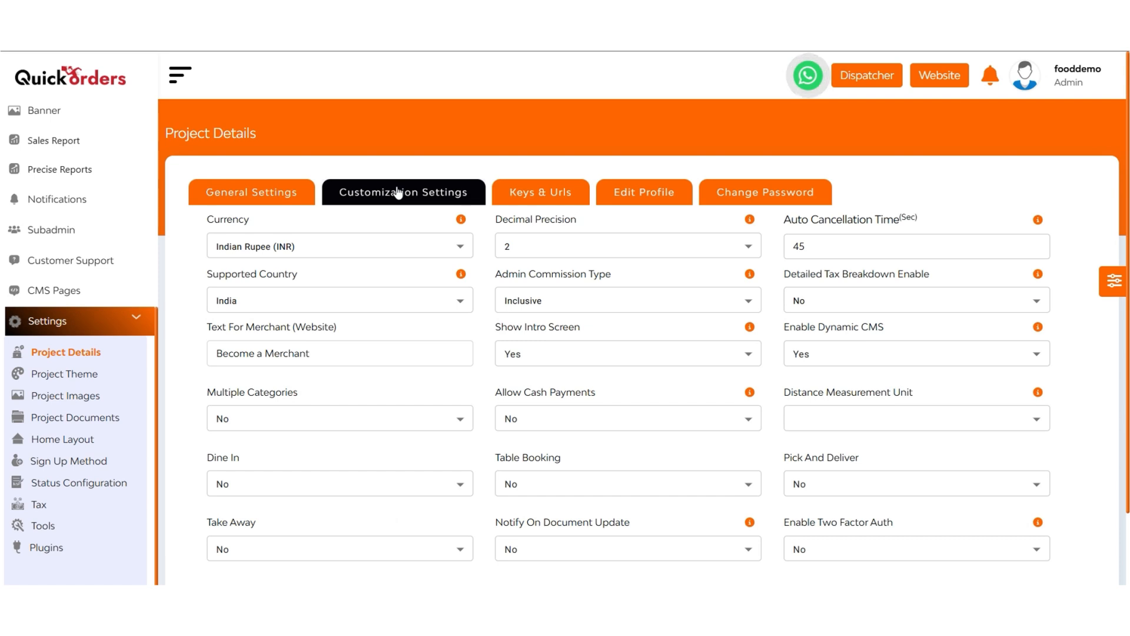
{"action": "scroll", "coordinate": [400, 192], "scroll_direction": "down", "scroll_amount": 2}
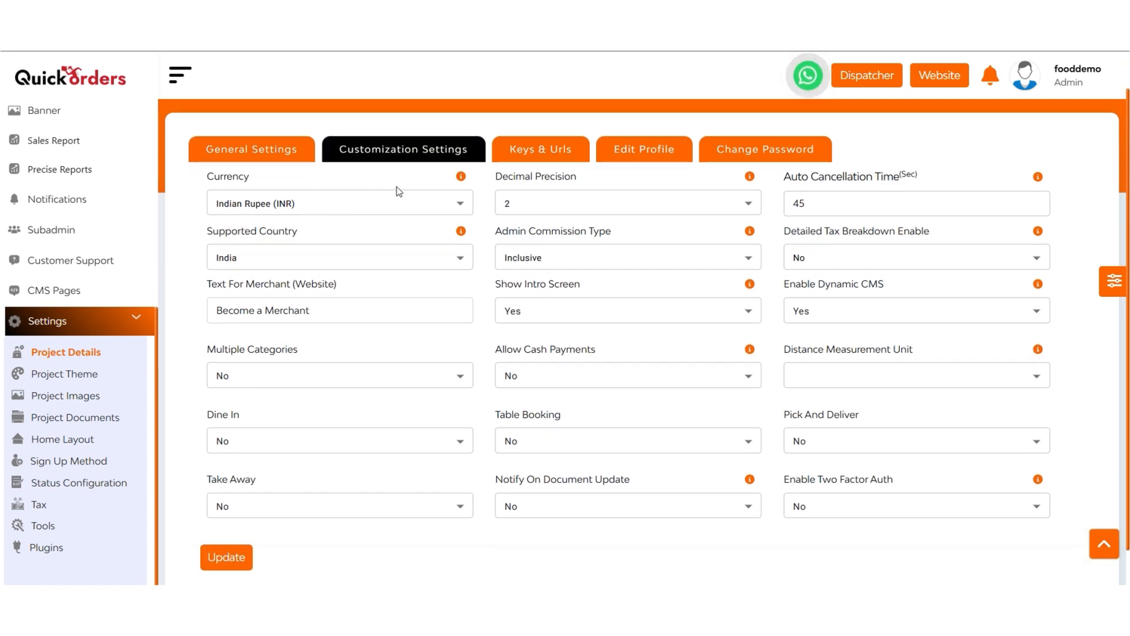
{"action": "left_click", "coordinate": [271, 204]}
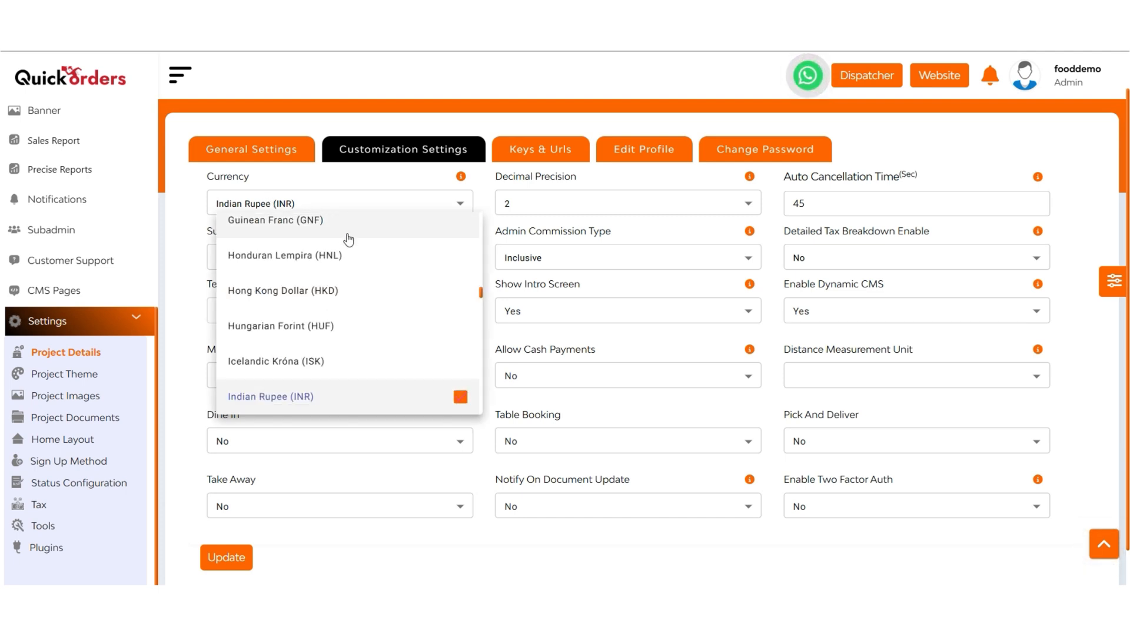
{"action": "scroll", "coordinate": [375, 318], "scroll_direction": "down", "scroll_amount": 4}
{"action": "scroll", "coordinate": [376, 317], "scroll_direction": "up", "scroll_amount": 3}
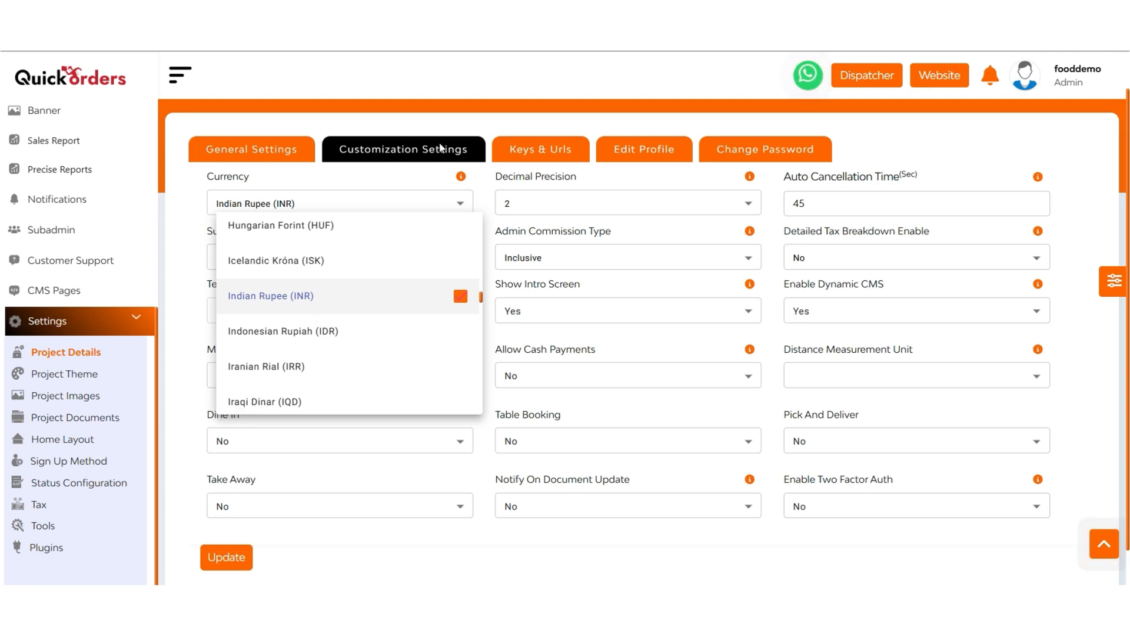
{"action": "scroll", "coordinate": [378, 278], "scroll_direction": "down", "scroll_amount": 1}
{"action": "scroll", "coordinate": [378, 278], "scroll_direction": "up", "scroll_amount": 8}
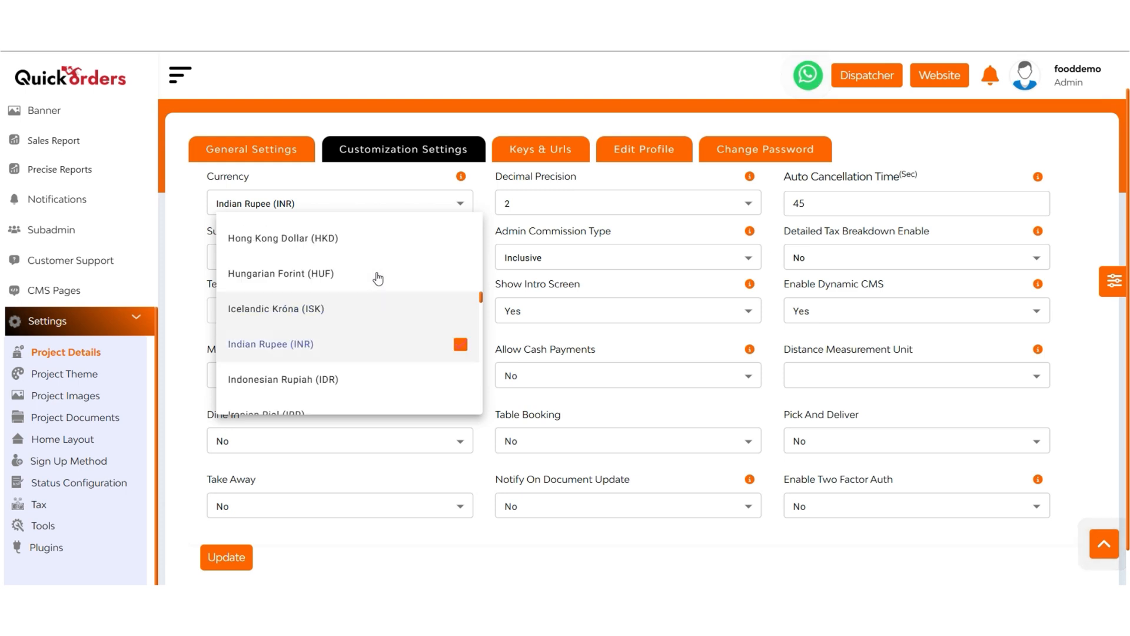
{"action": "scroll", "coordinate": [378, 279], "scroll_direction": "up", "scroll_amount": 2}
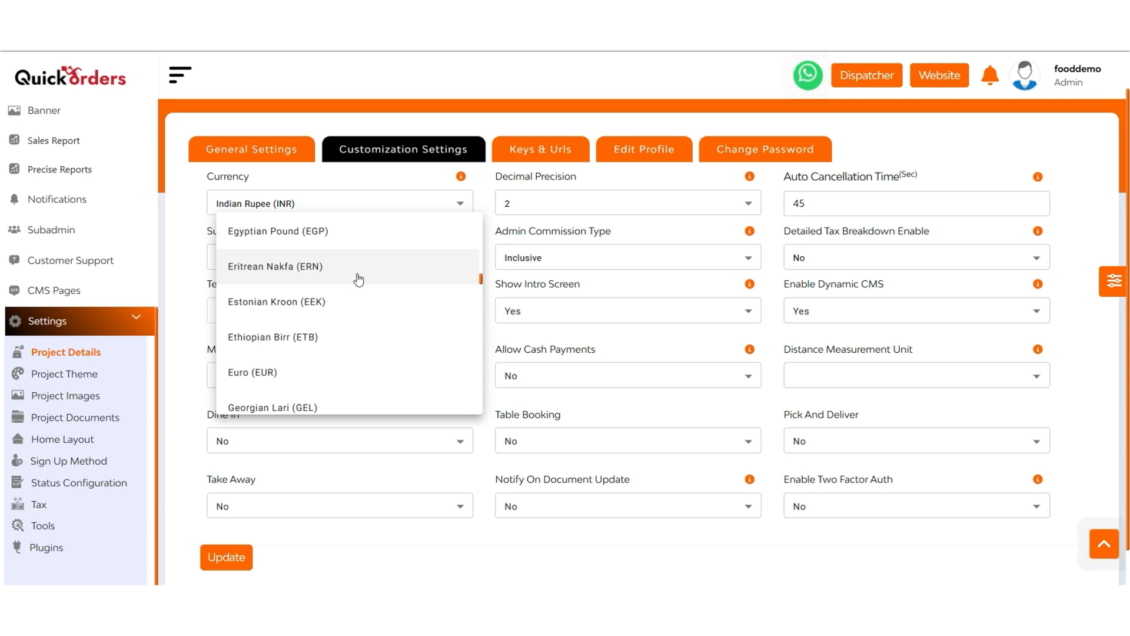
{"action": "left_click", "coordinate": [555, 189]}
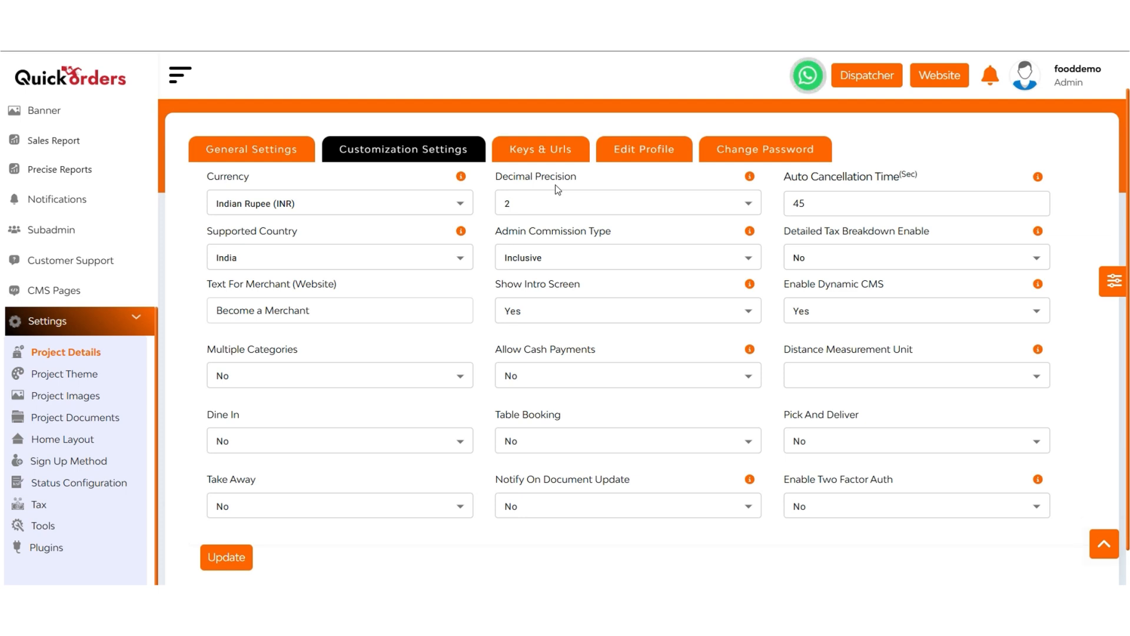
{"action": "left_click", "coordinate": [553, 206]}
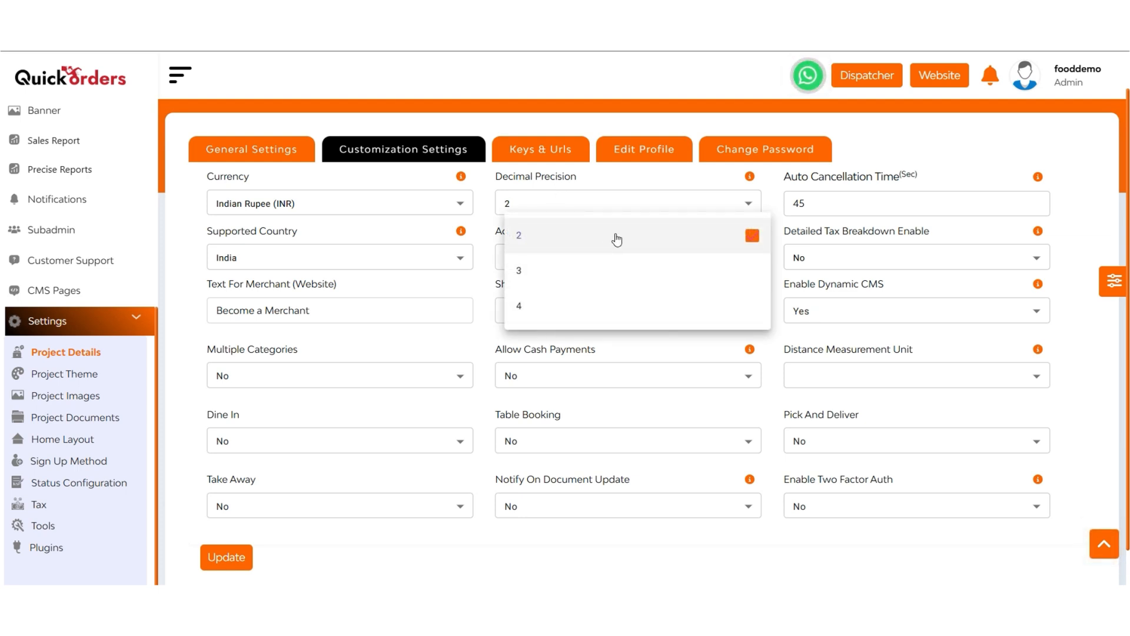
Step: Try an auto cancellation time of 40 seconds and restore it to 45 seconds
{"action": "left_click", "coordinate": [839, 204]}
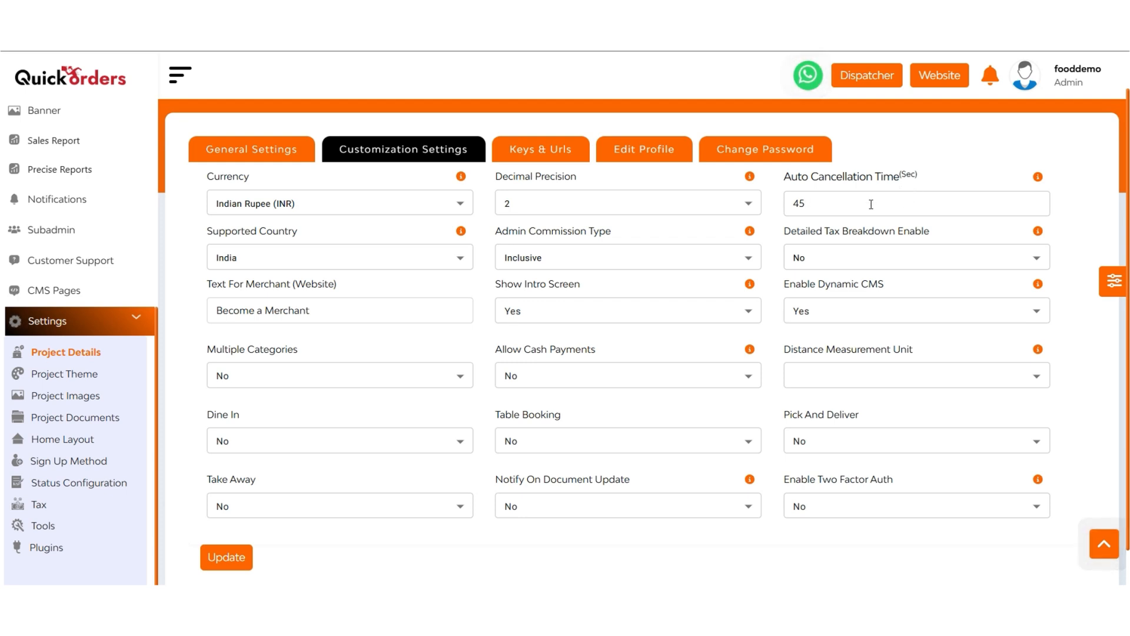
{"action": "type", "text": "0"}
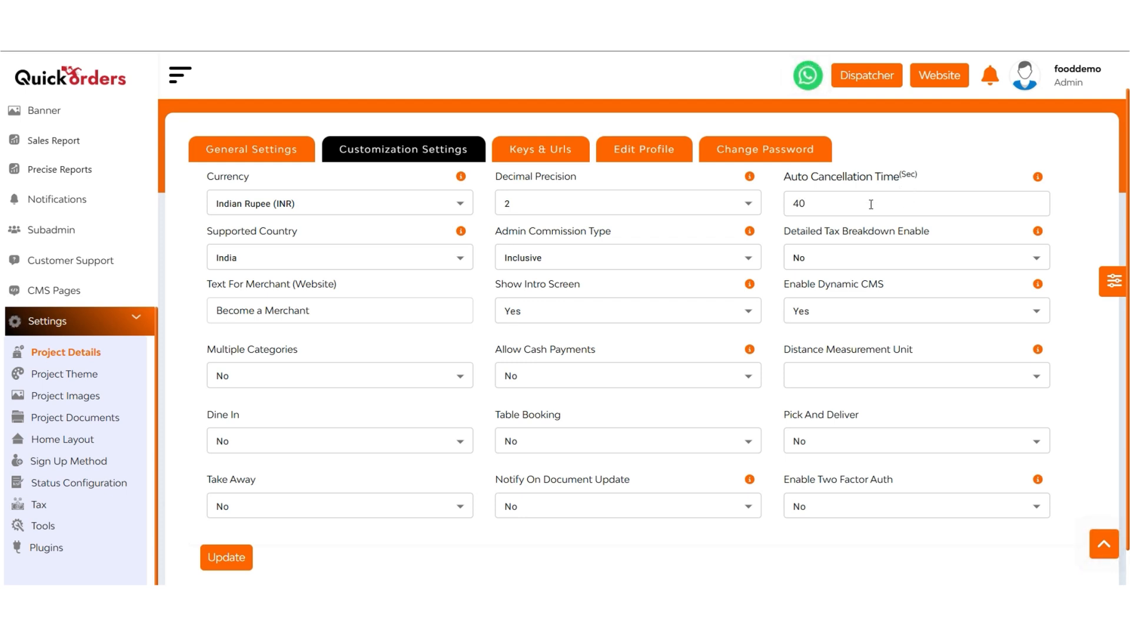
{"action": "type", "text": "5"}
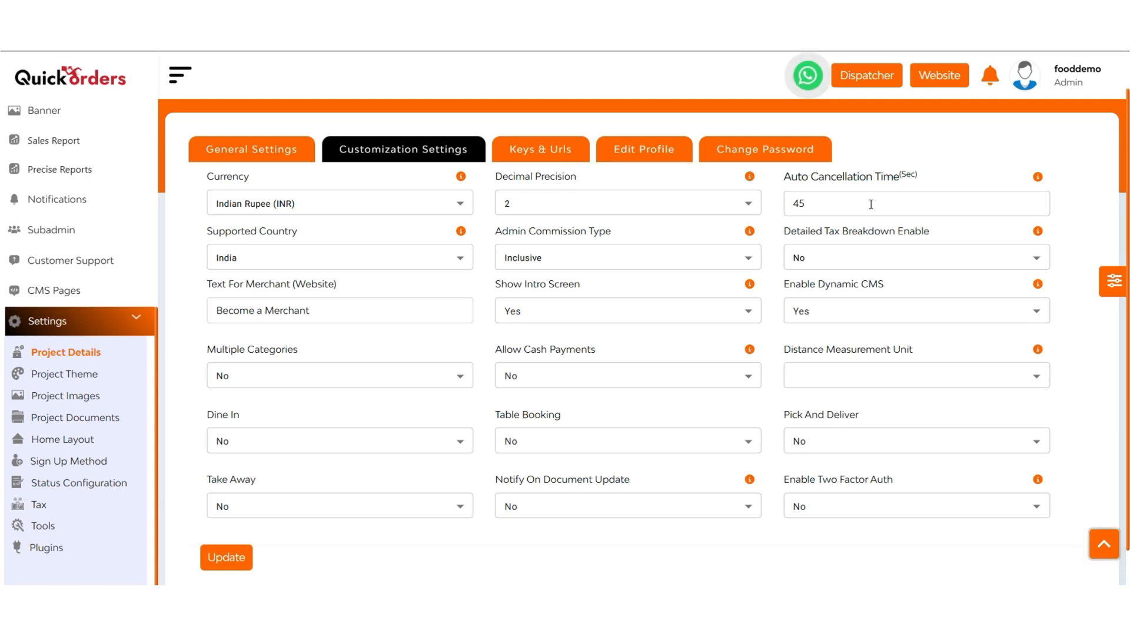
Step: Examine the choices for supported country, admin commission type and detailed tax breakdown
{"action": "left_click", "coordinate": [388, 262]}
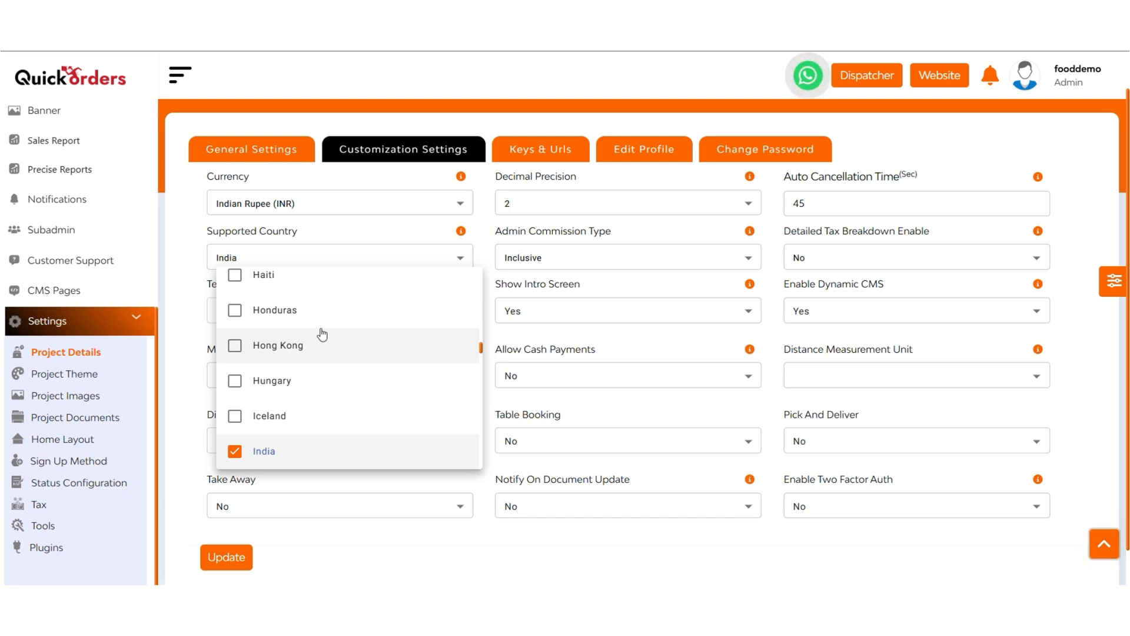
{"action": "scroll", "coordinate": [322, 335], "scroll_direction": "up", "scroll_amount": 3}
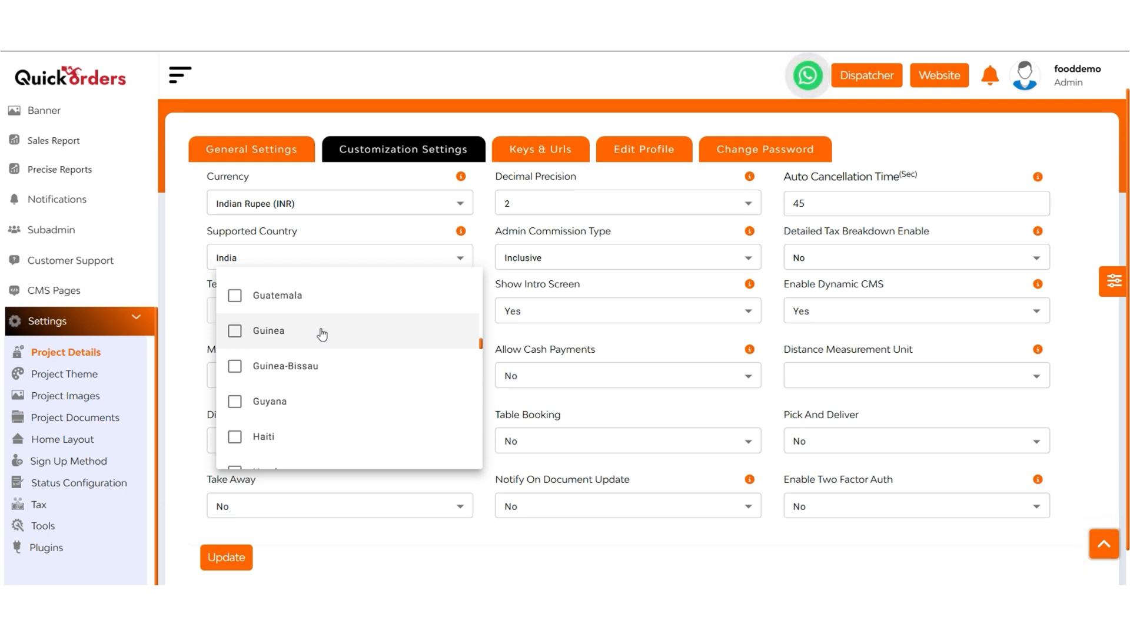
{"action": "left_click", "coordinate": [580, 264]}
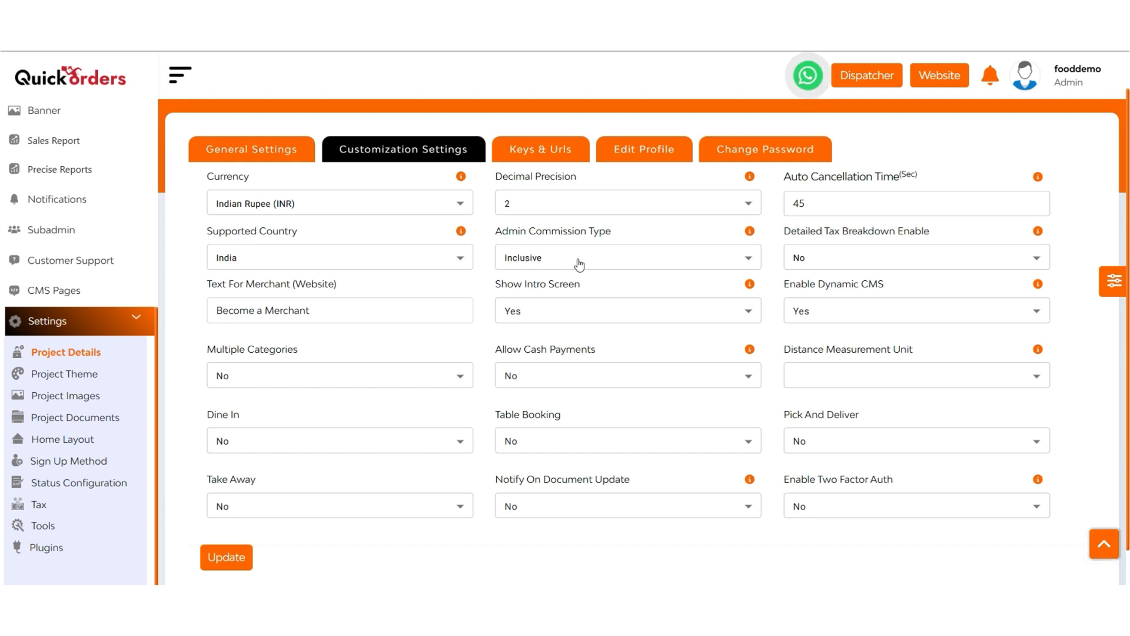
{"action": "left_click", "coordinate": [580, 264]}
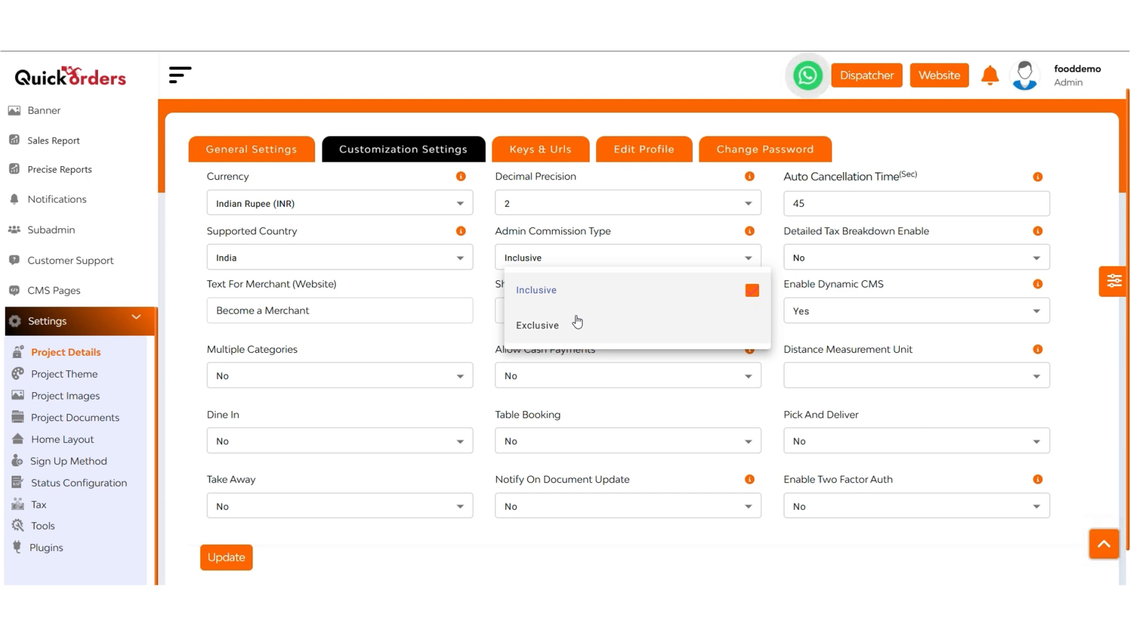
{"action": "left_click", "coordinate": [882, 258]}
{"action": "left_click", "coordinate": [882, 259]}
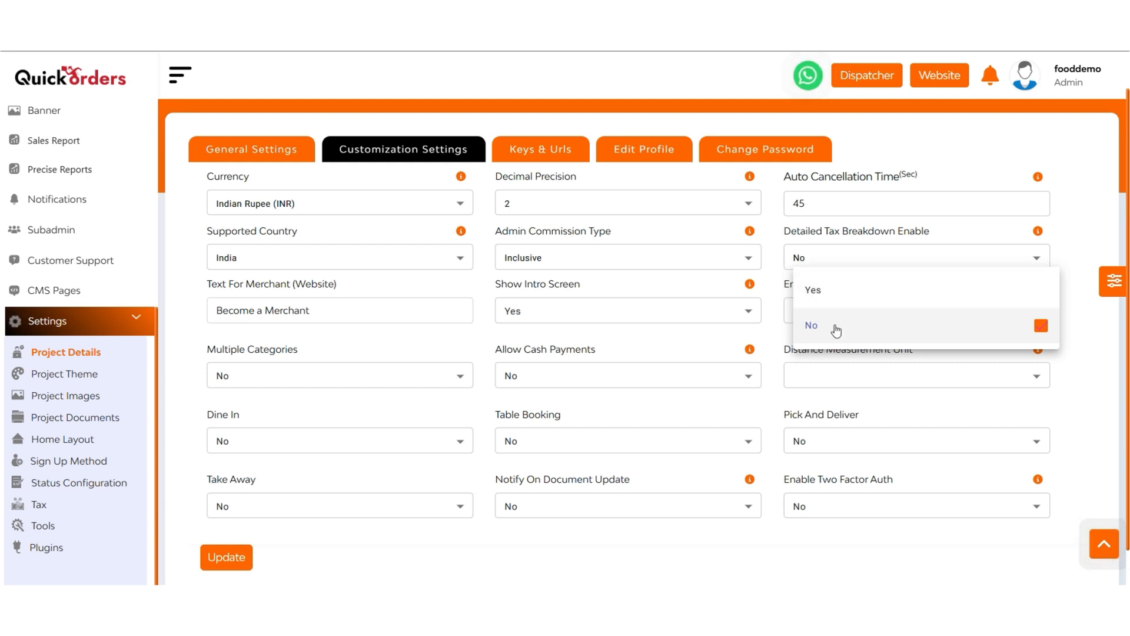
Step: Replace the website's merchant text with "be an merchant"
{"action": "left_click", "coordinate": [343, 308]}
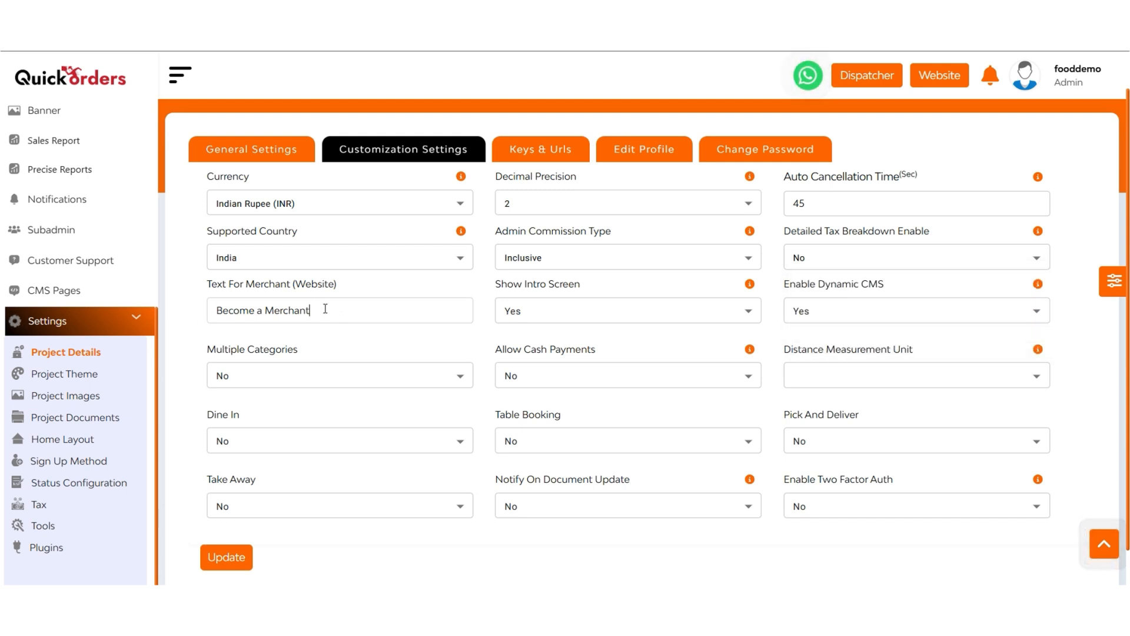
{"action": "left_click_drag", "start_coordinate": [215, 311], "coordinate": [403, 310]}
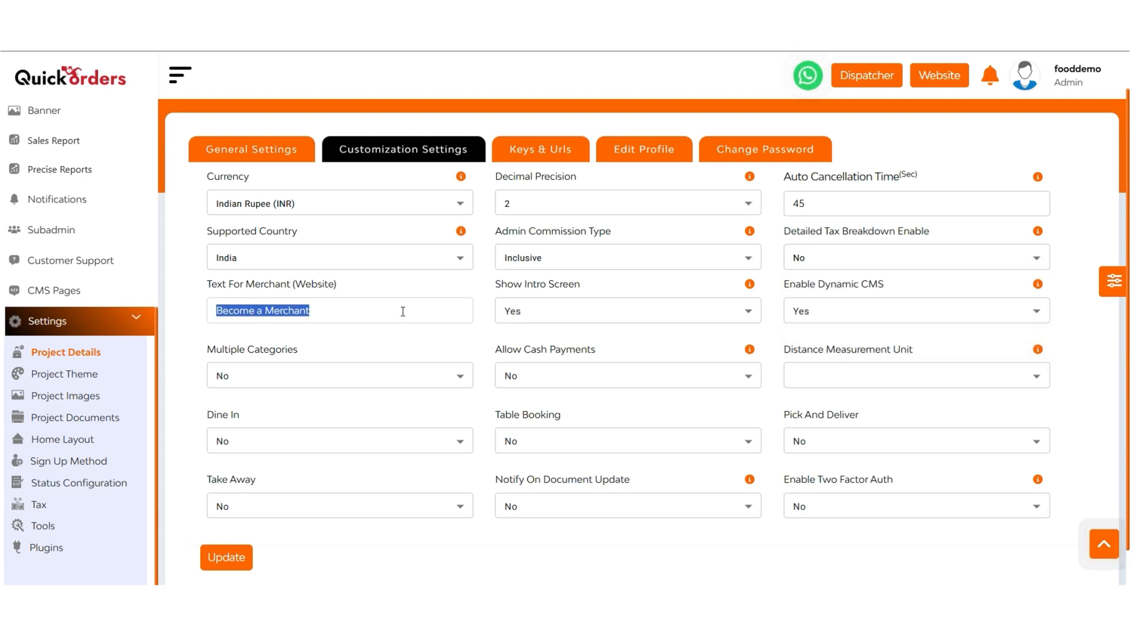
{"action": "key", "text": "BackSpace"}
{"action": "type", "text": "be an"}
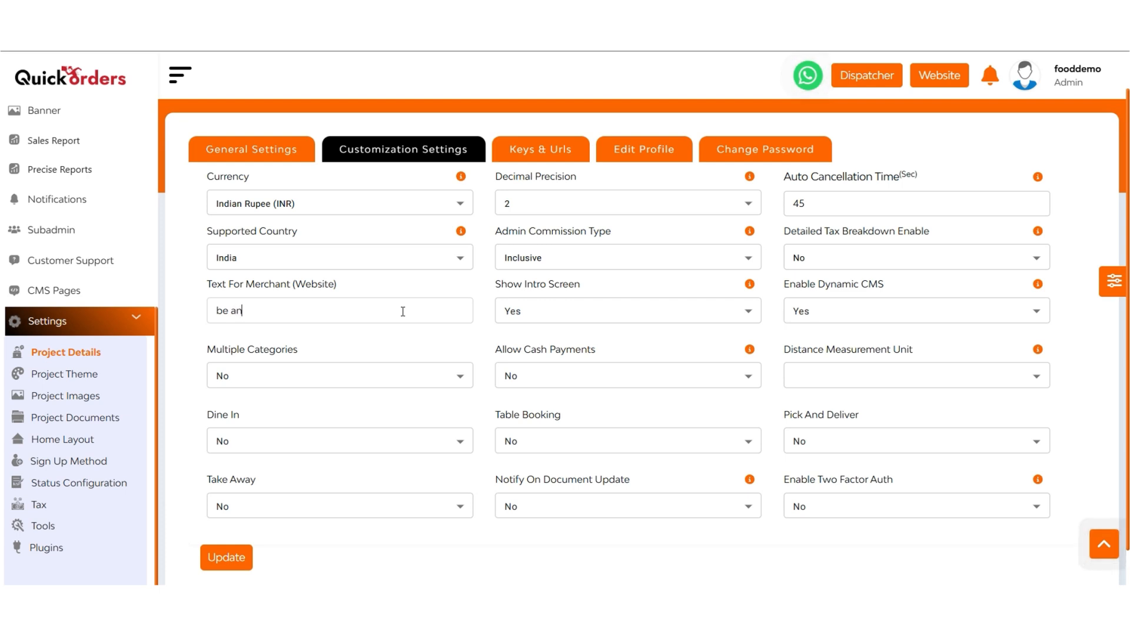
{"action": "type", "text": " merchant"}
Step: Clear the website's merchant text completely
{"action": "left_click_drag", "start_coordinate": [291, 311], "coordinate": [214, 328]}
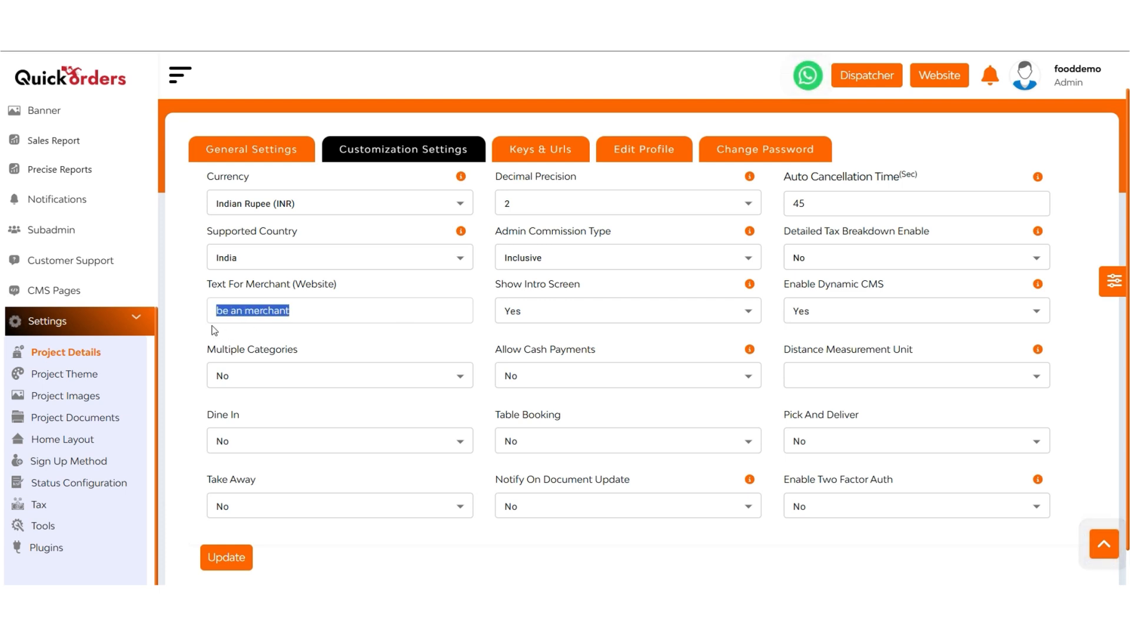
{"action": "type", "text": "b"}
{"action": "key", "text": "BackSpace"}
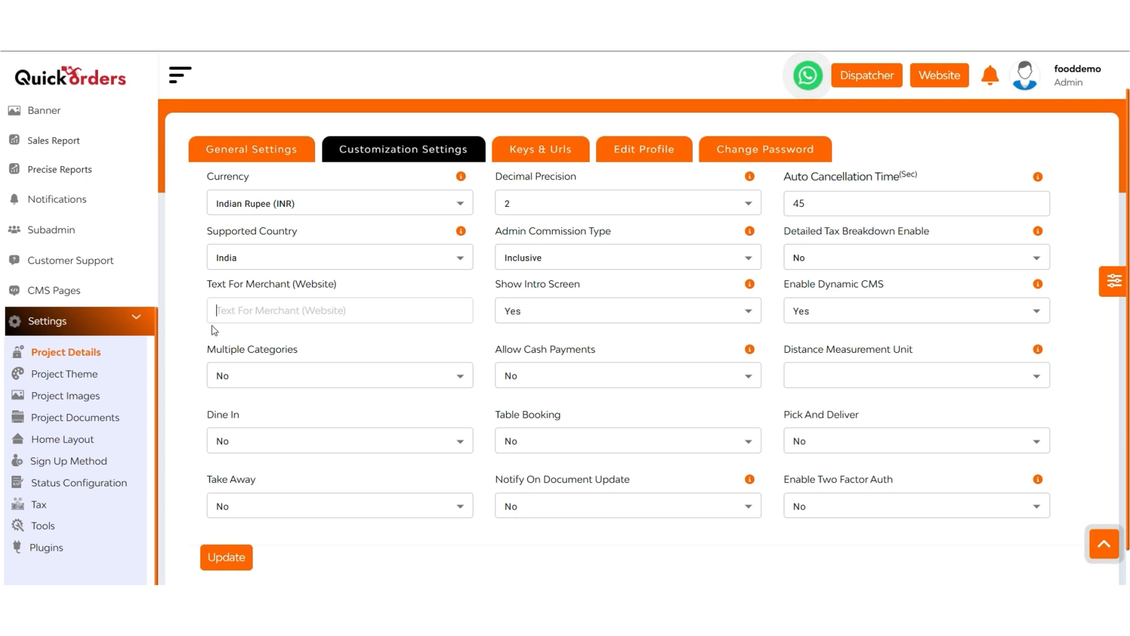
Step: Examine the choices for showing the intro screen, dynamic CMS, multiple categories and cash payments
{"action": "left_click", "coordinate": [560, 315]}
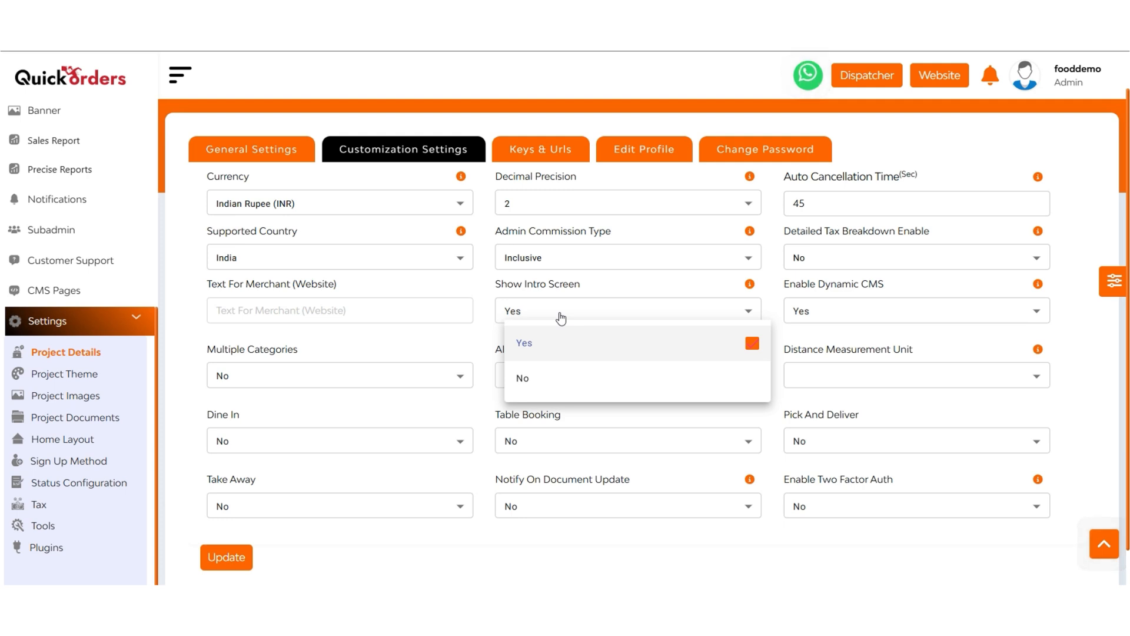
{"action": "left_click", "coordinate": [859, 320]}
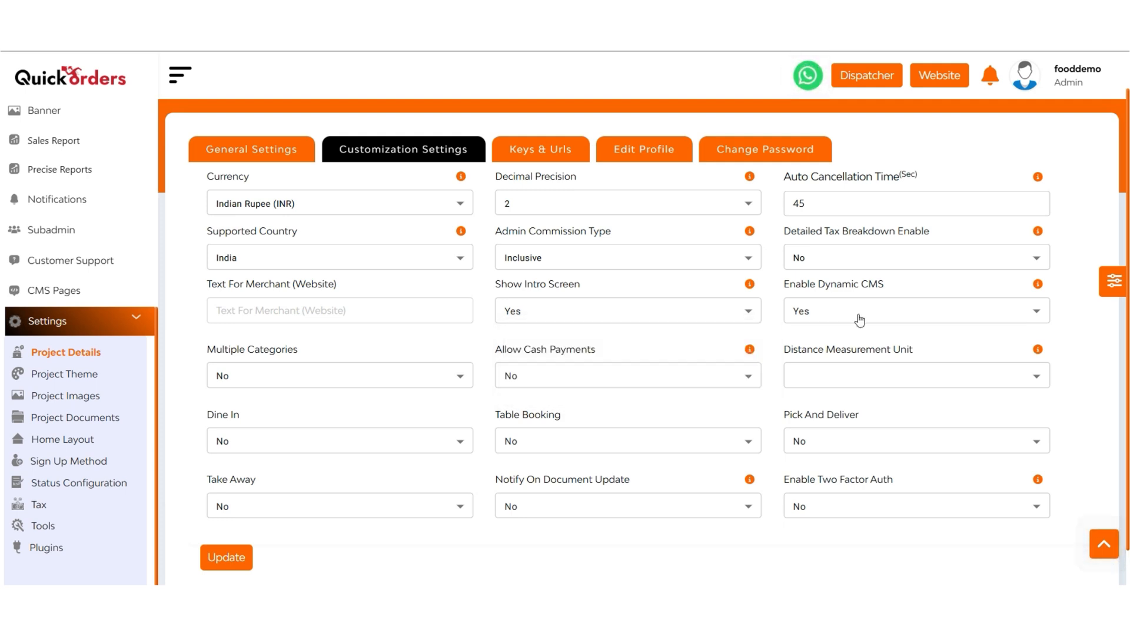
{"action": "left_click", "coordinate": [859, 320]}
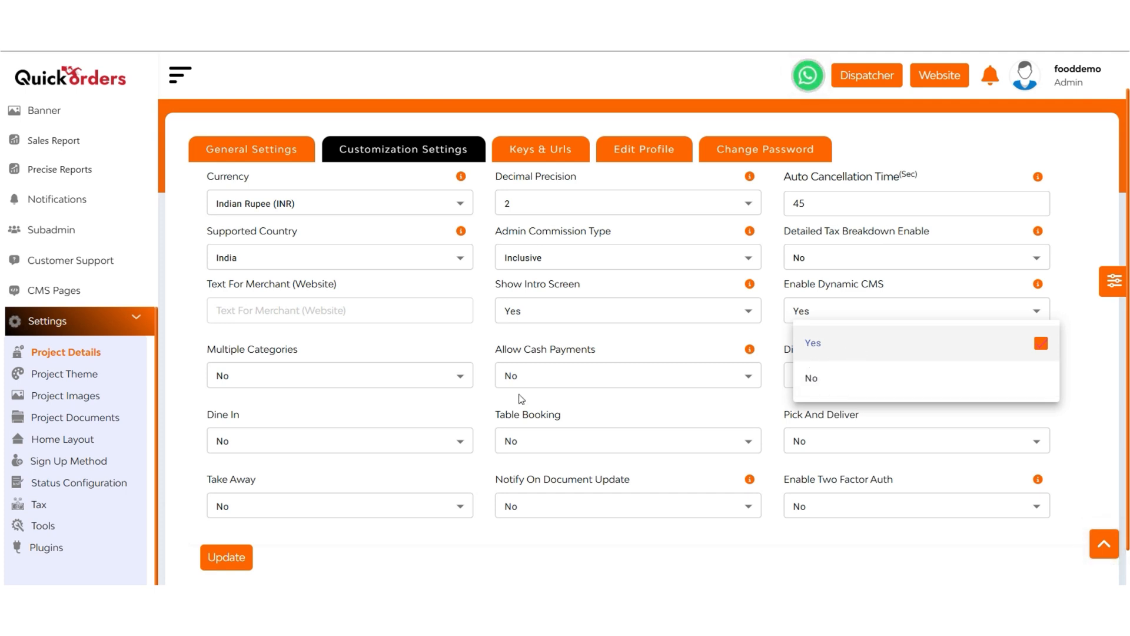
{"action": "left_click", "coordinate": [301, 382]}
{"action": "left_click", "coordinate": [301, 382]}
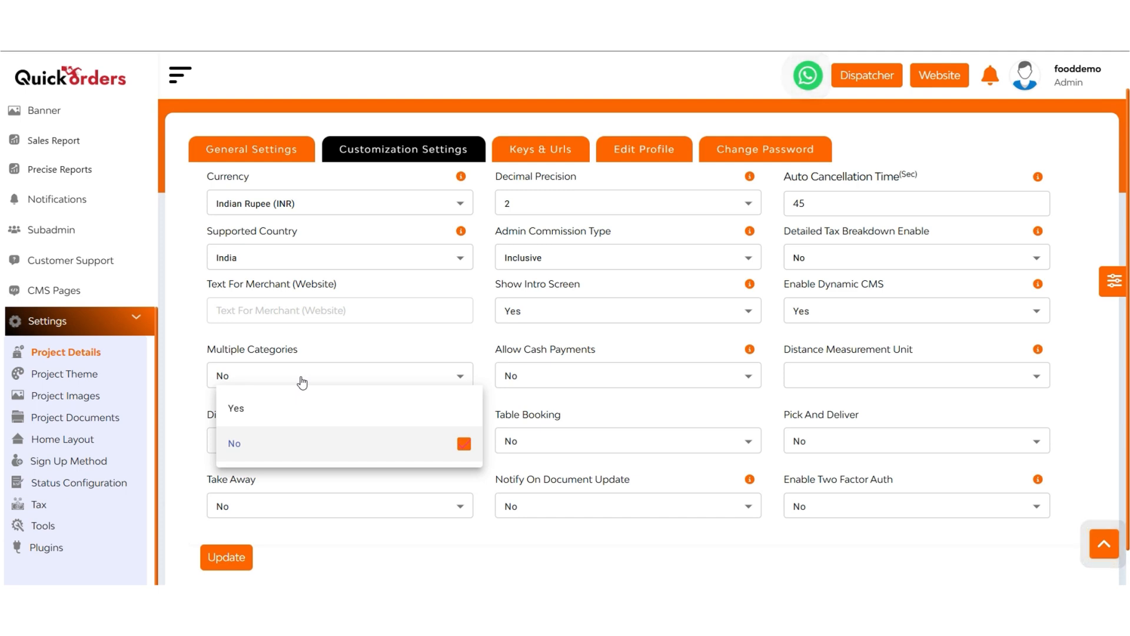
{"action": "left_click", "coordinate": [529, 379]}
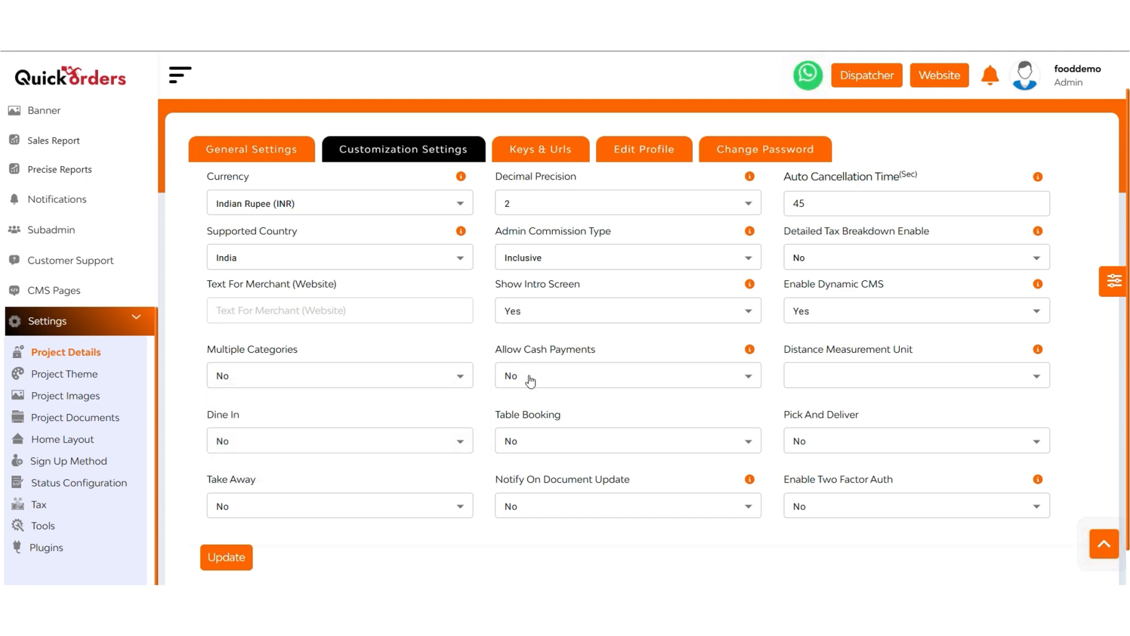
{"action": "left_click", "coordinate": [530, 381]}
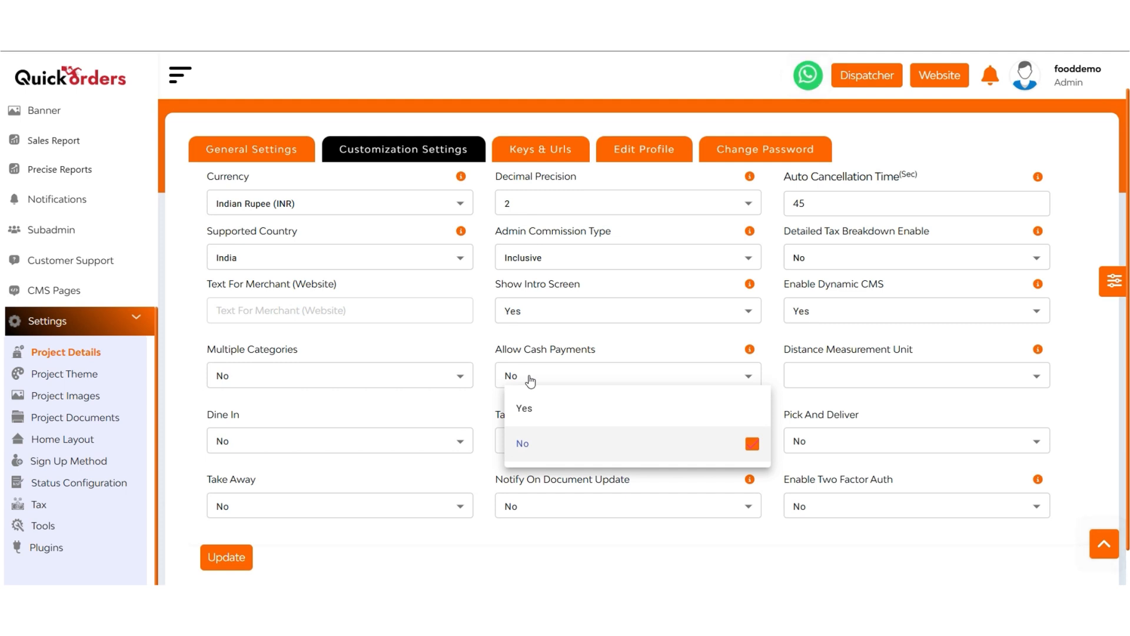
{"action": "left_click", "coordinate": [531, 381]}
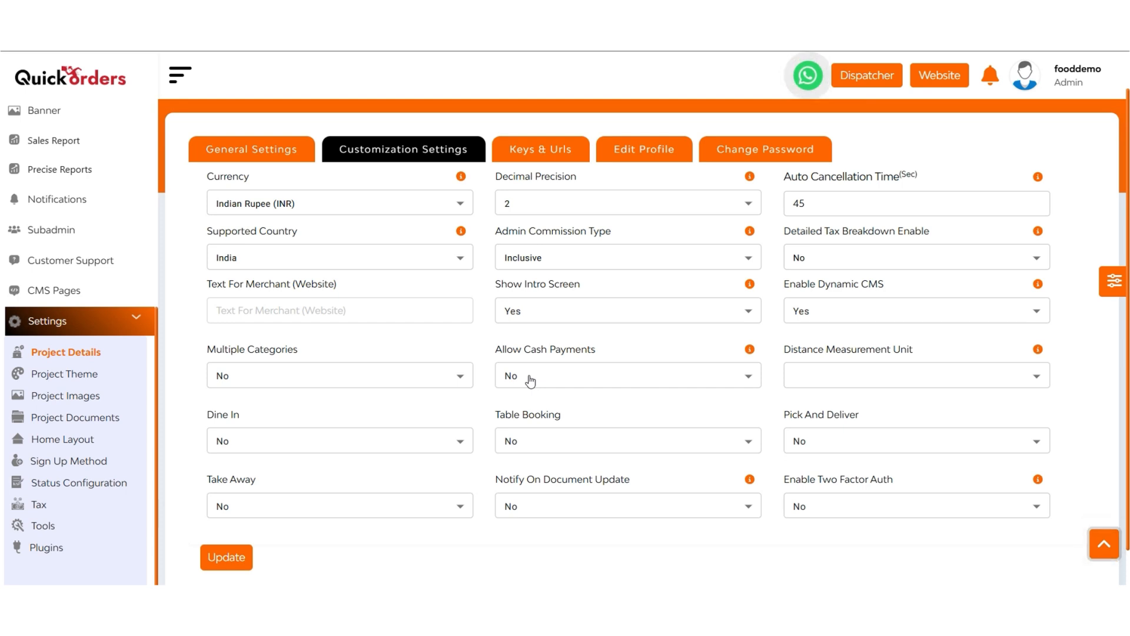
Step: Examine the choices for distance measurement unit, dine in, table booking, document update notifications and two-factor authentication
{"action": "left_click", "coordinate": [920, 380]}
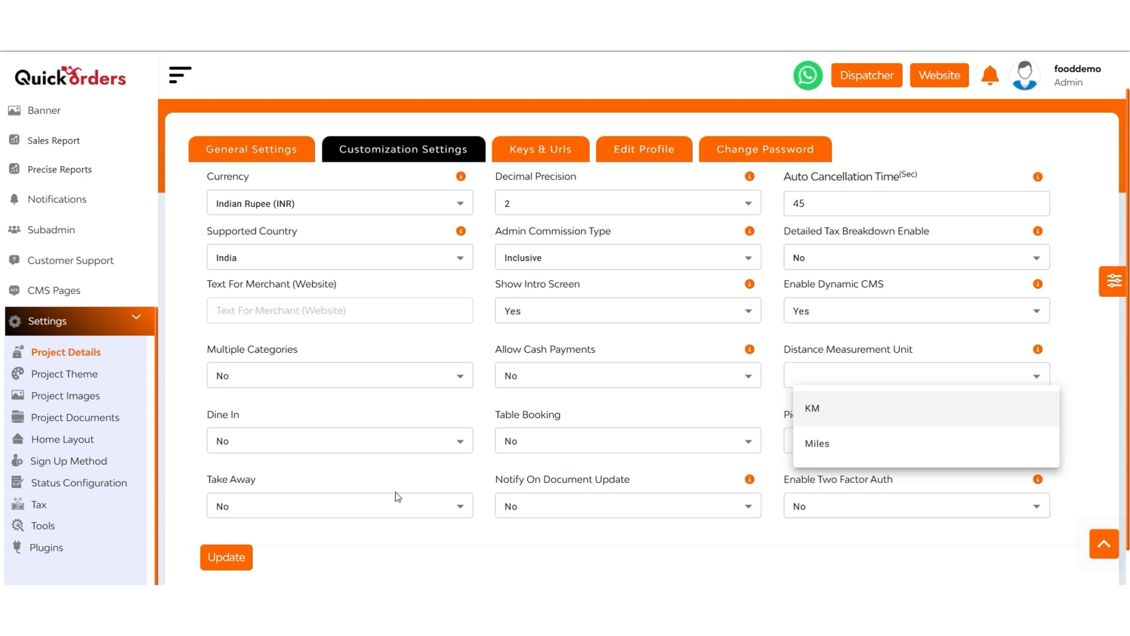
{"action": "left_click", "coordinate": [279, 443]}
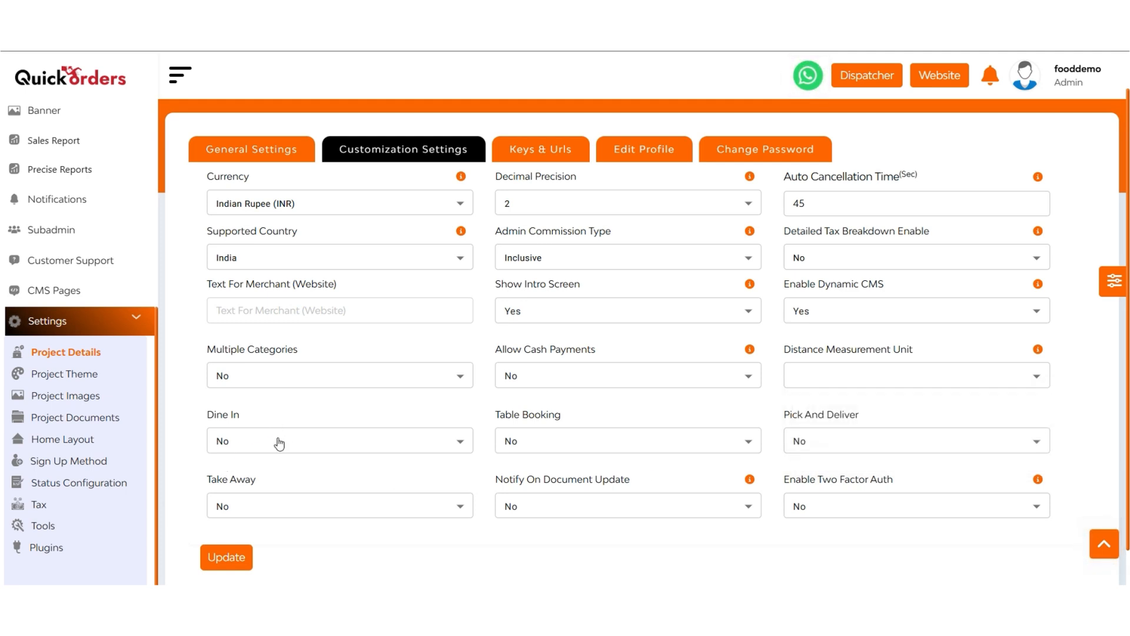
{"action": "left_click", "coordinate": [279, 443]}
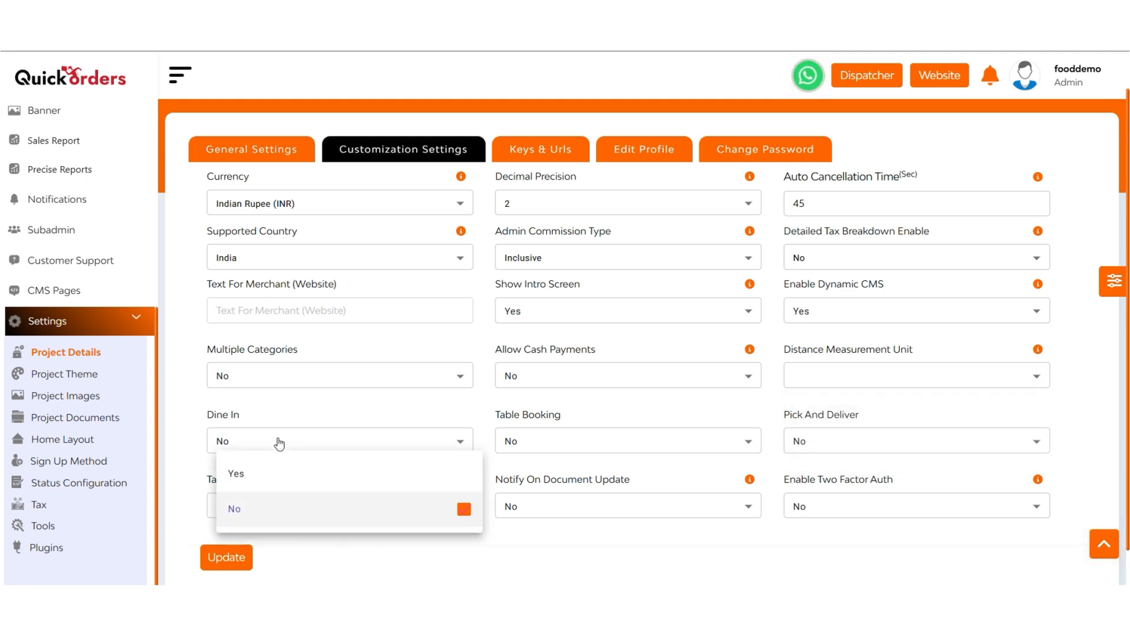
{"action": "left_click", "coordinate": [539, 435]}
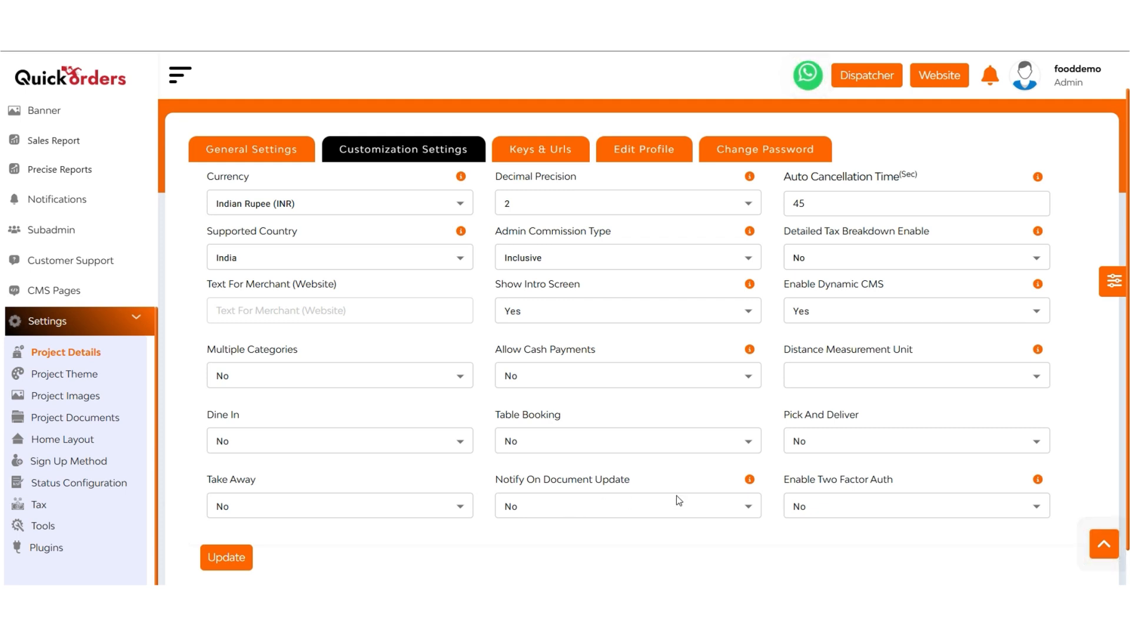
{"action": "left_click", "coordinate": [534, 514]}
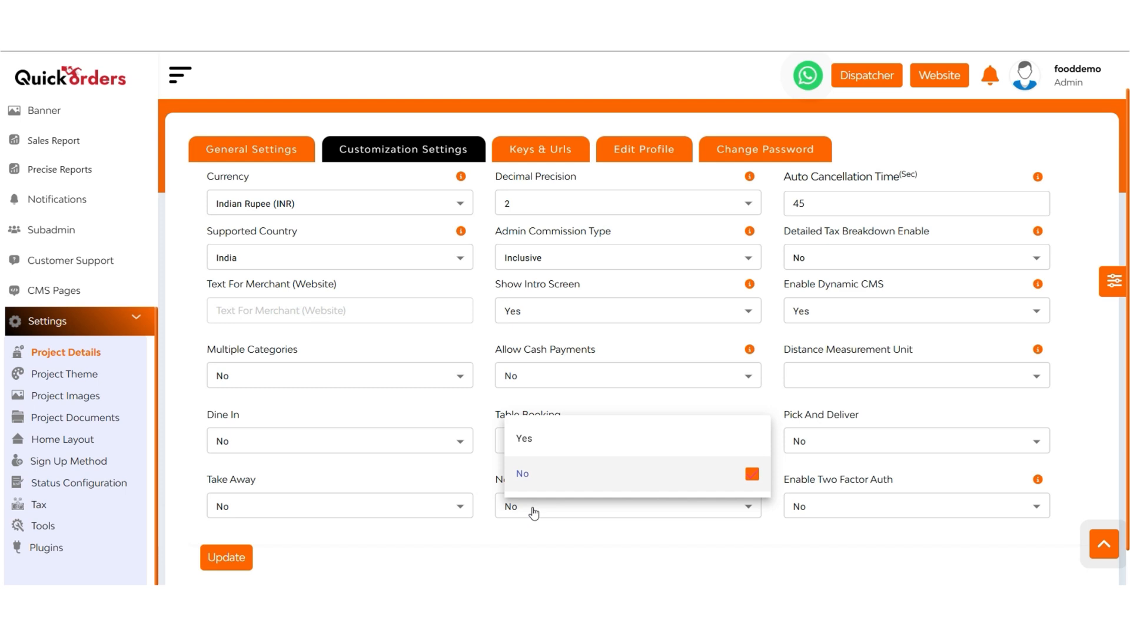
{"action": "left_click", "coordinate": [534, 514]}
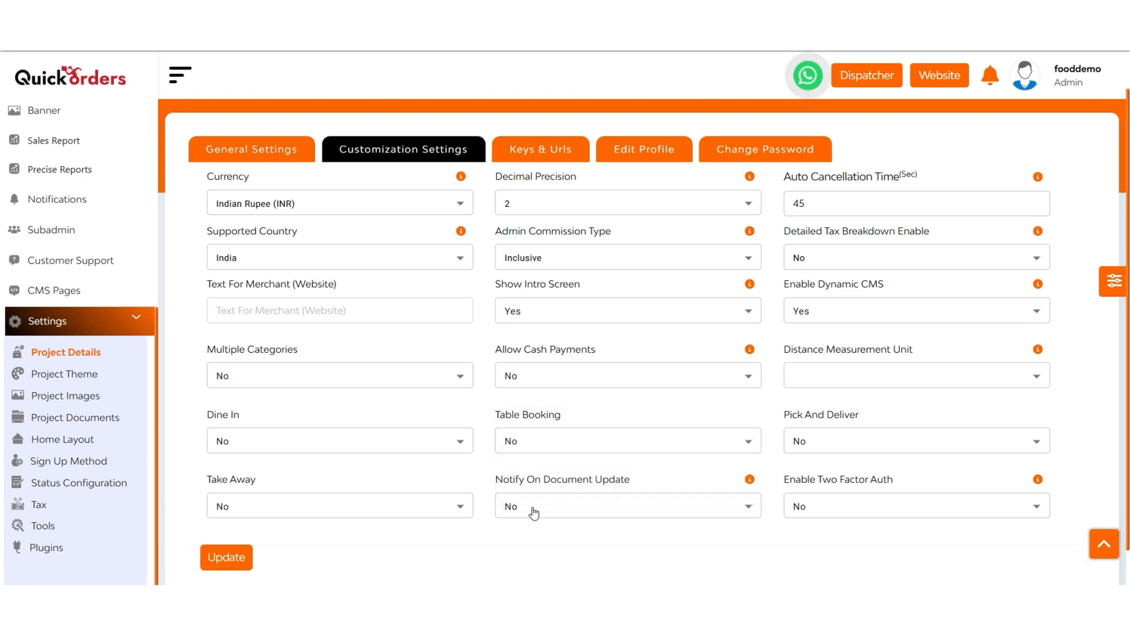
{"action": "left_click", "coordinate": [842, 505]}
{"action": "left_click", "coordinate": [842, 506]}
Step: View the project's keys and URLs, the admin profile details and the password change form
{"action": "left_click", "coordinate": [524, 150]}
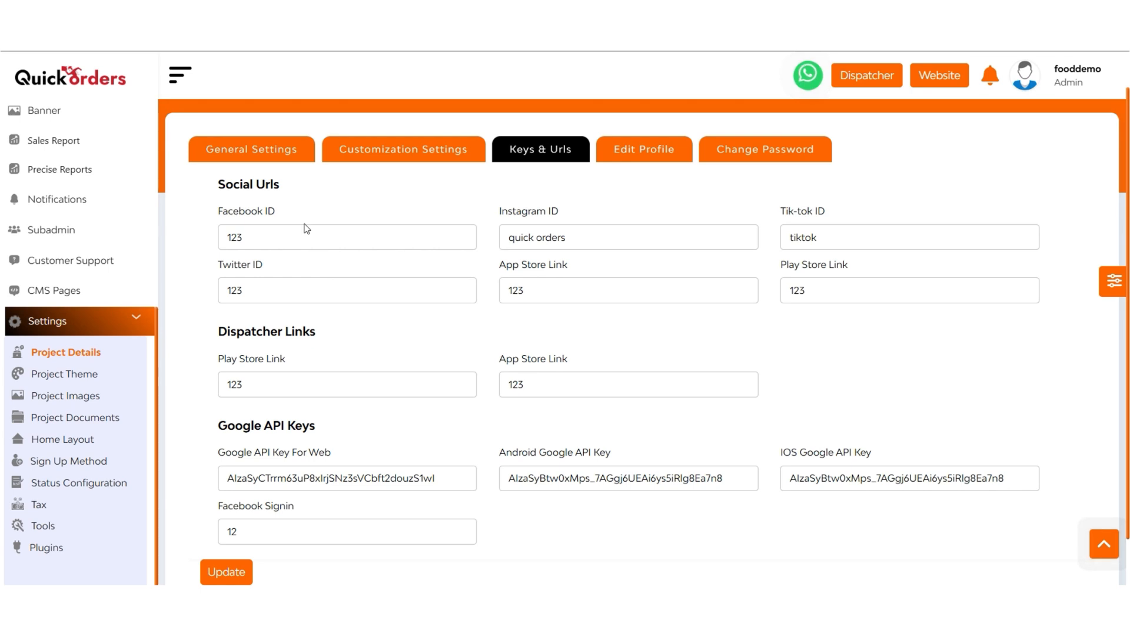
{"action": "scroll", "coordinate": [307, 229], "scroll_direction": "up", "scroll_amount": 1}
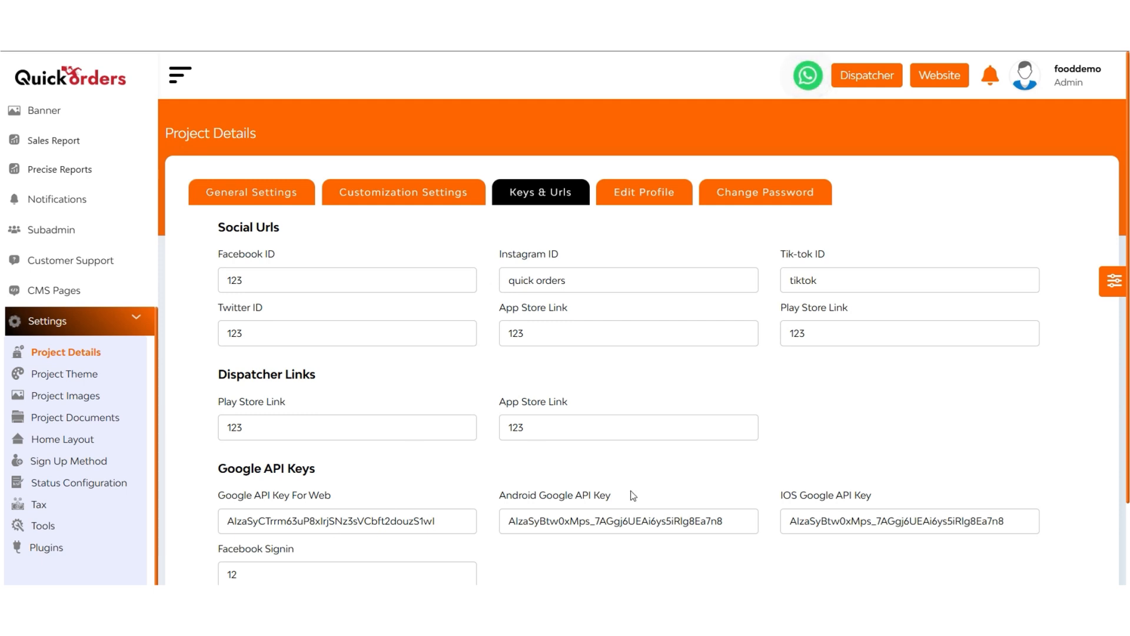
{"action": "left_click", "coordinate": [627, 194]}
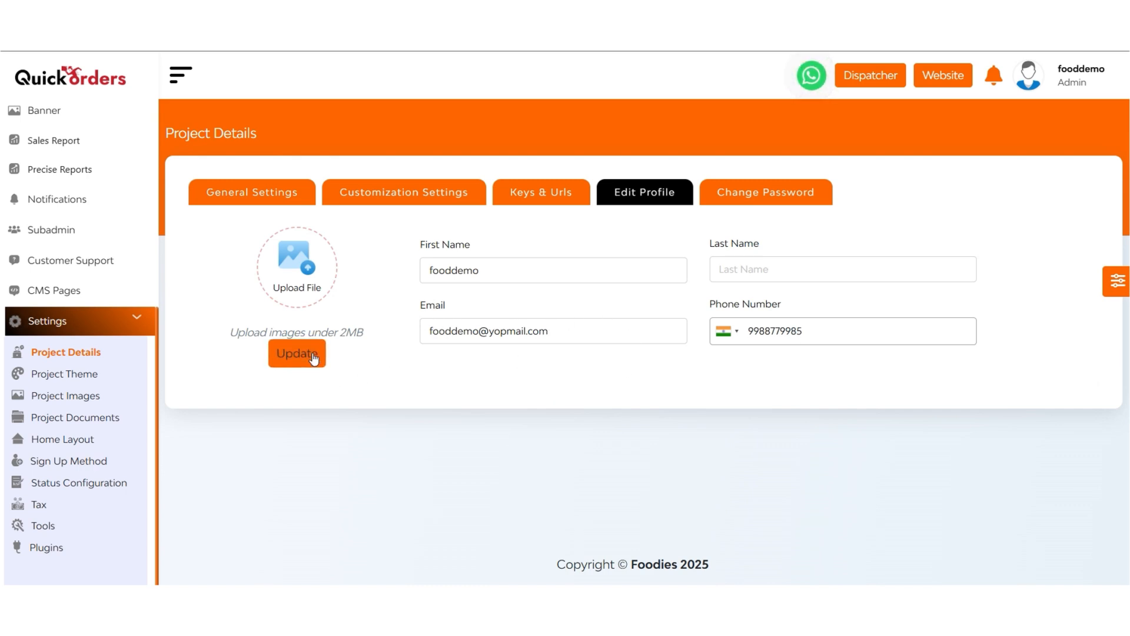
{"action": "left_click", "coordinate": [746, 190]}
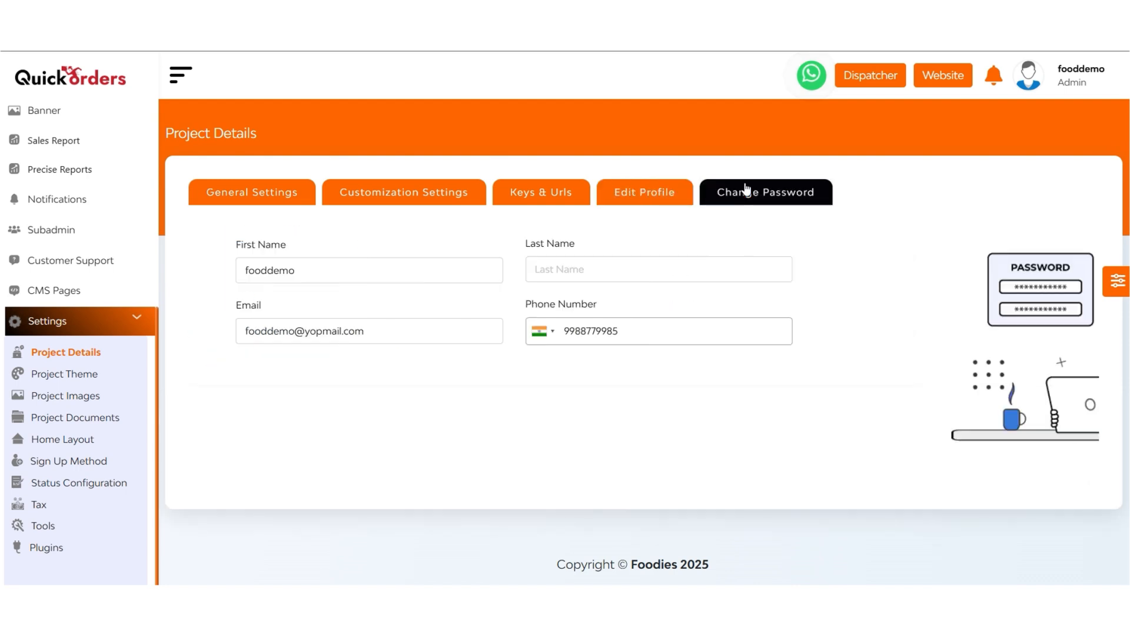